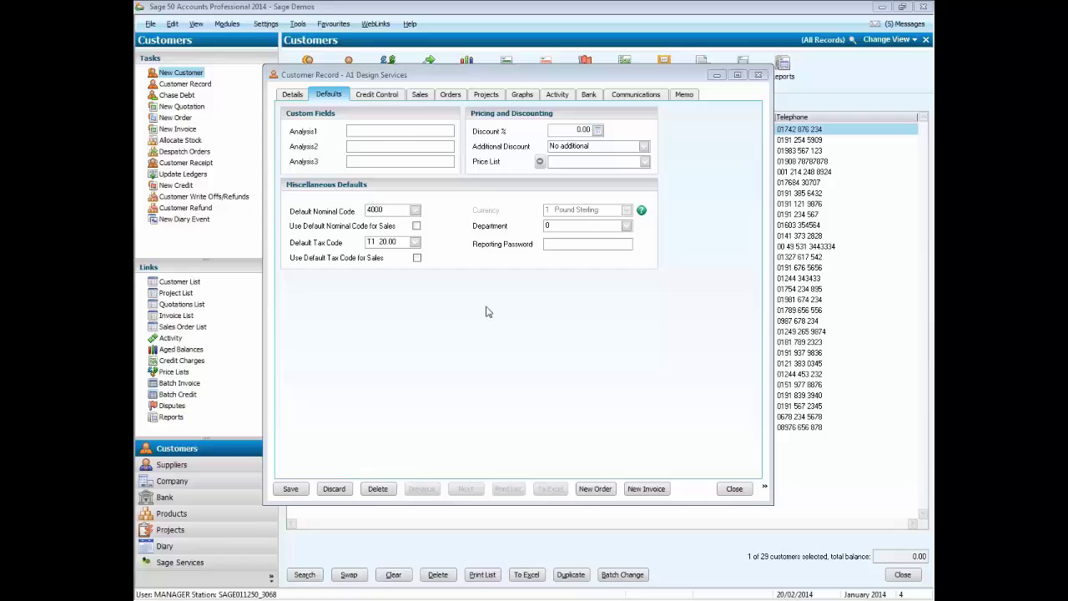
Close the customer record and list, and open the Configuration Editor's Custom Fields page
click(734, 489)
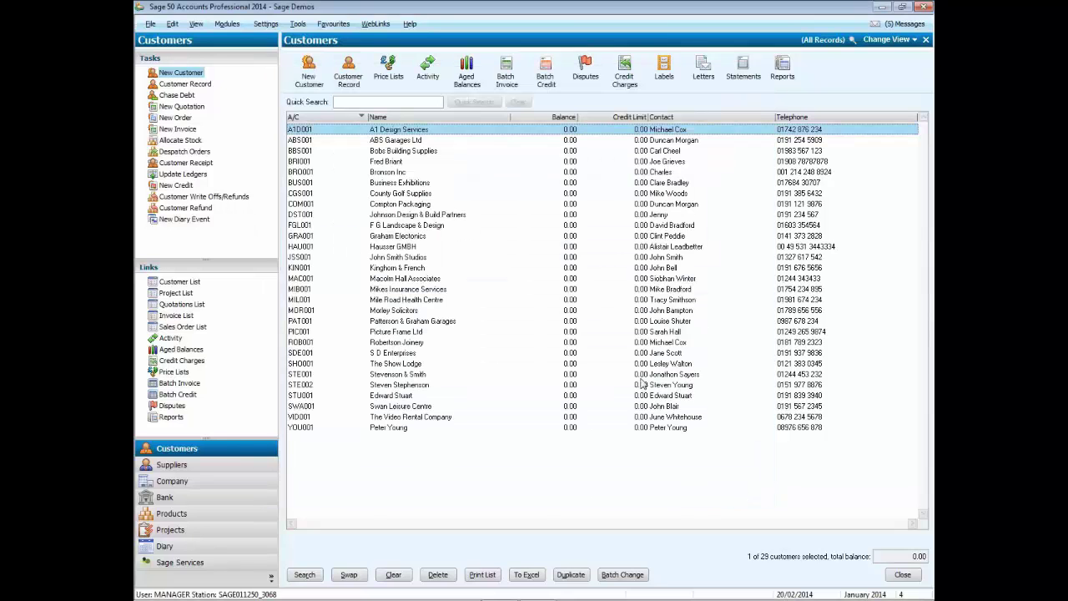
click(902, 575)
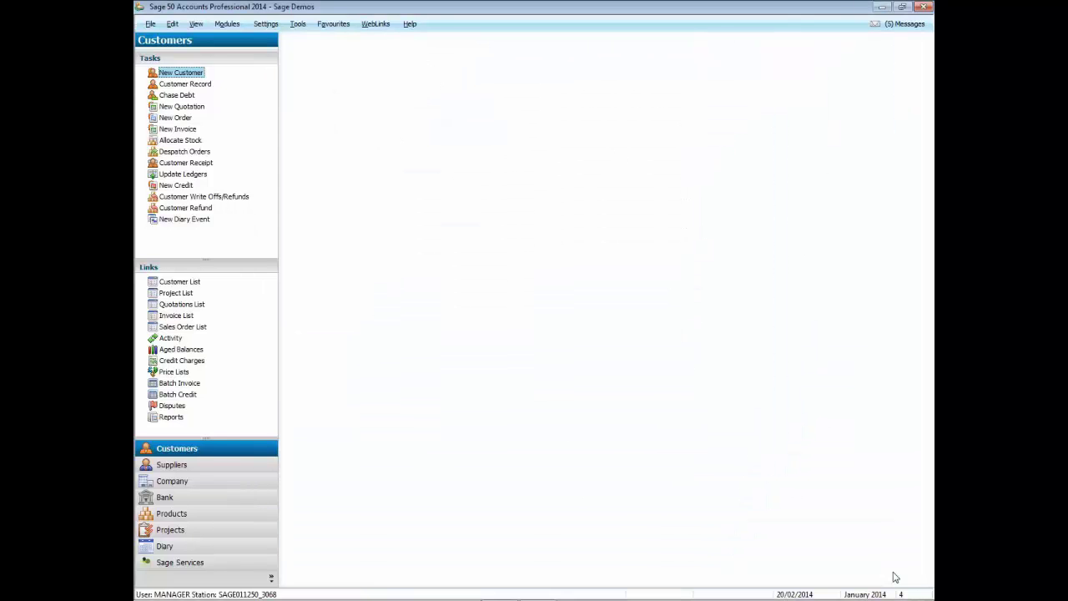
click(265, 24)
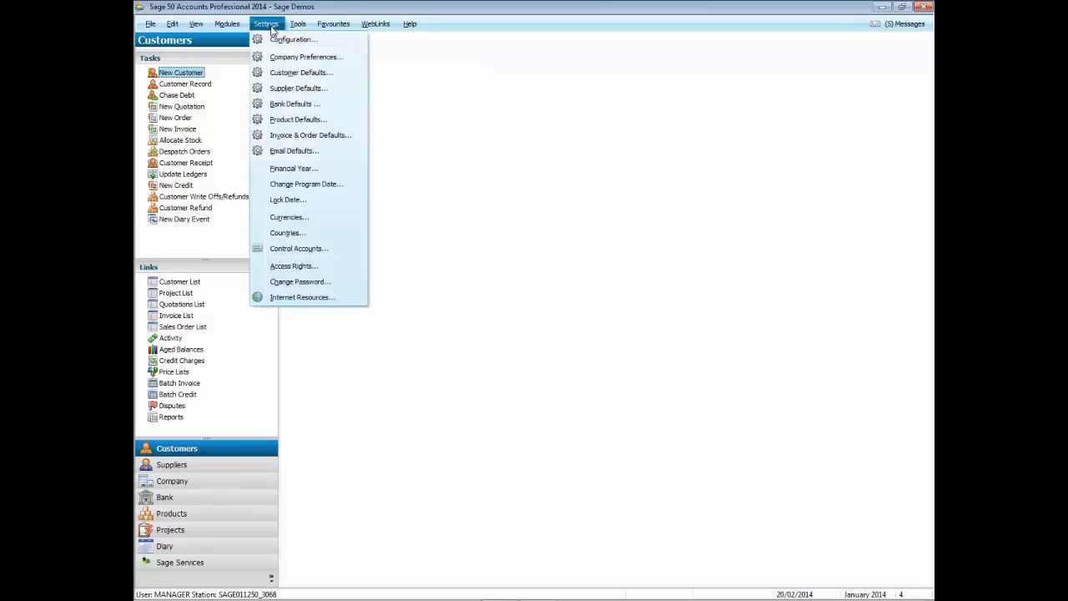
click(281, 42)
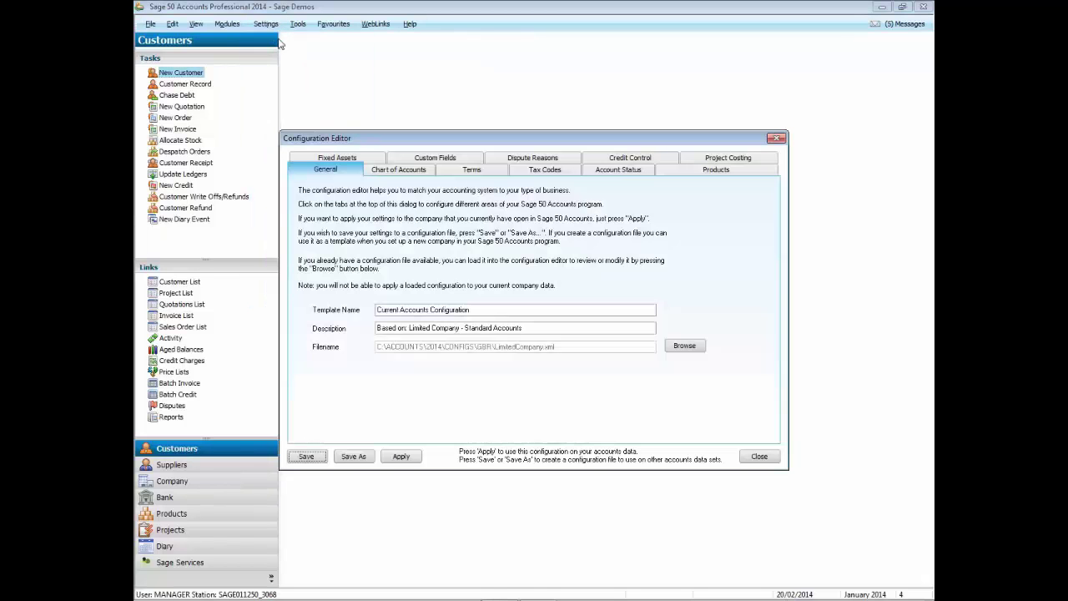
click(443, 162)
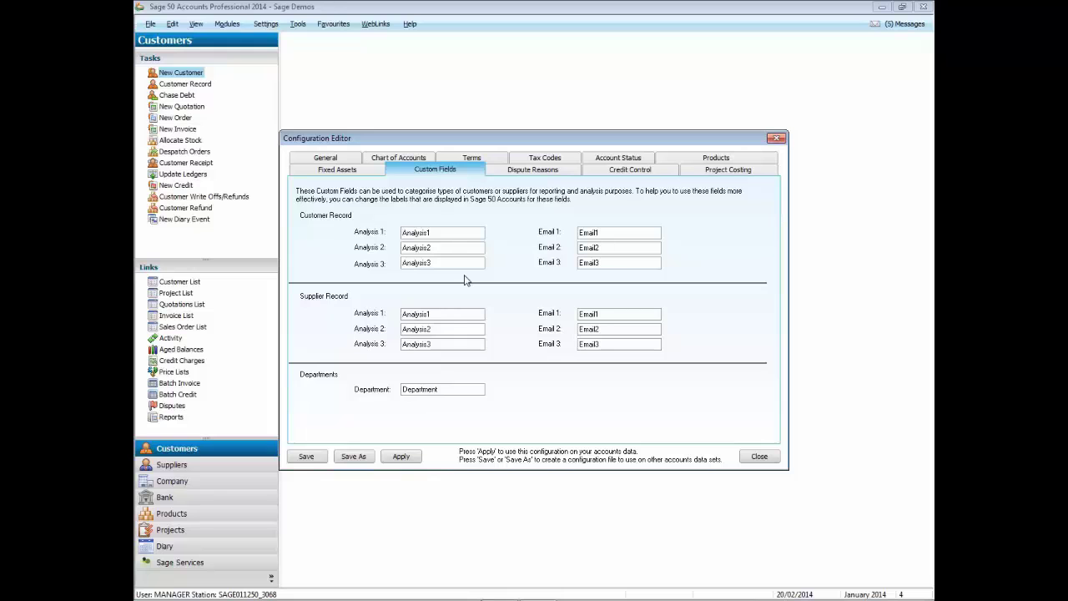
Relabel customer Analysis 1 as 'Cust Type', apply it, and close the Configuration Editor
drag(444, 232, 384, 234)
text(Cust Type)
click(404, 457)
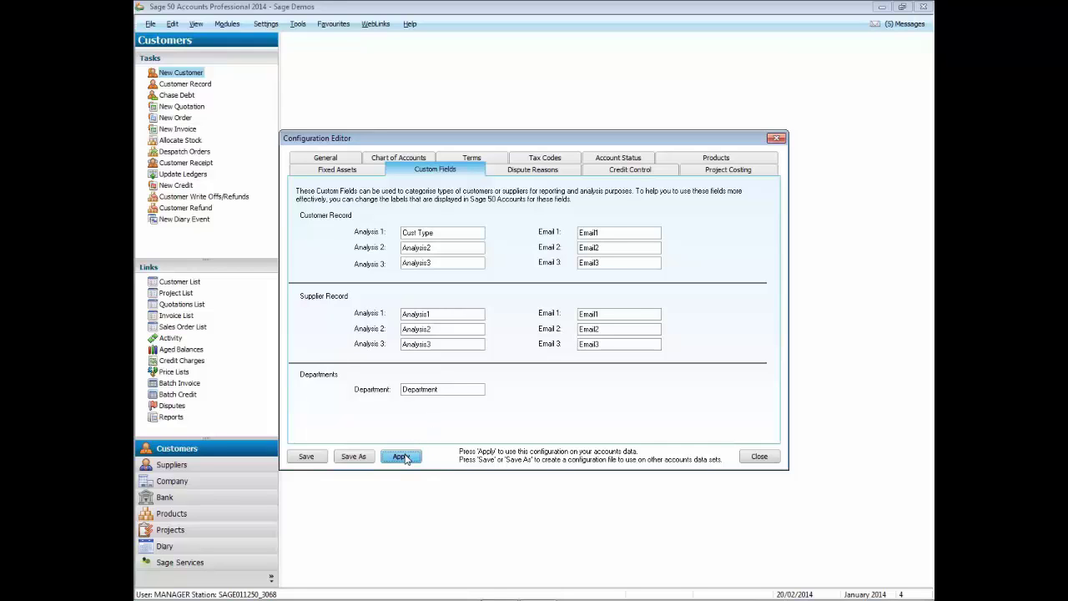
click(760, 457)
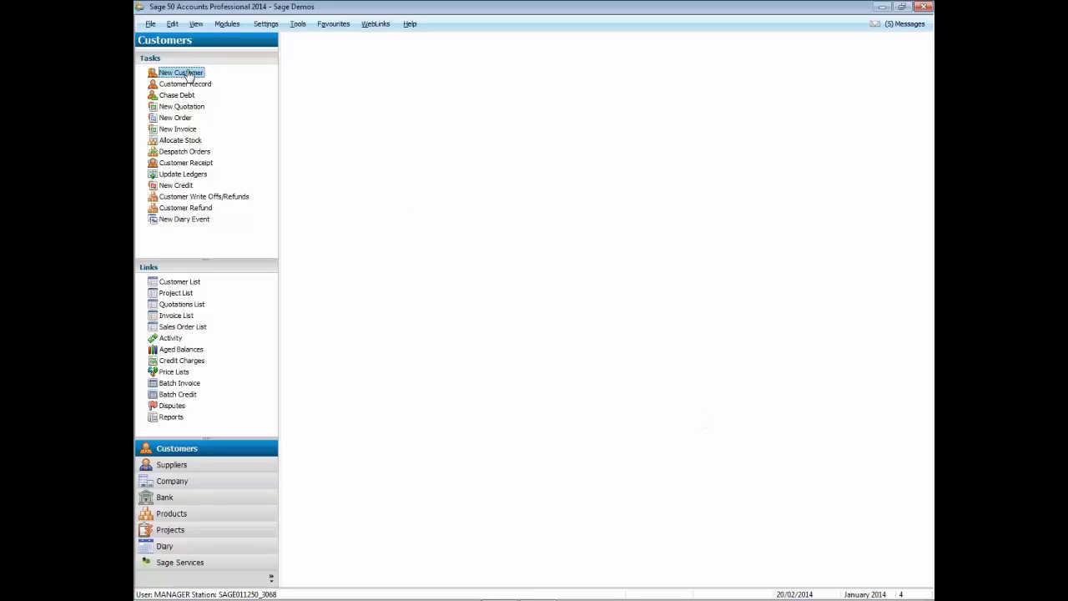
In A1 Design Services' customer record, enter 'Trade' as Cust Type on Defaults and save
click(180, 282)
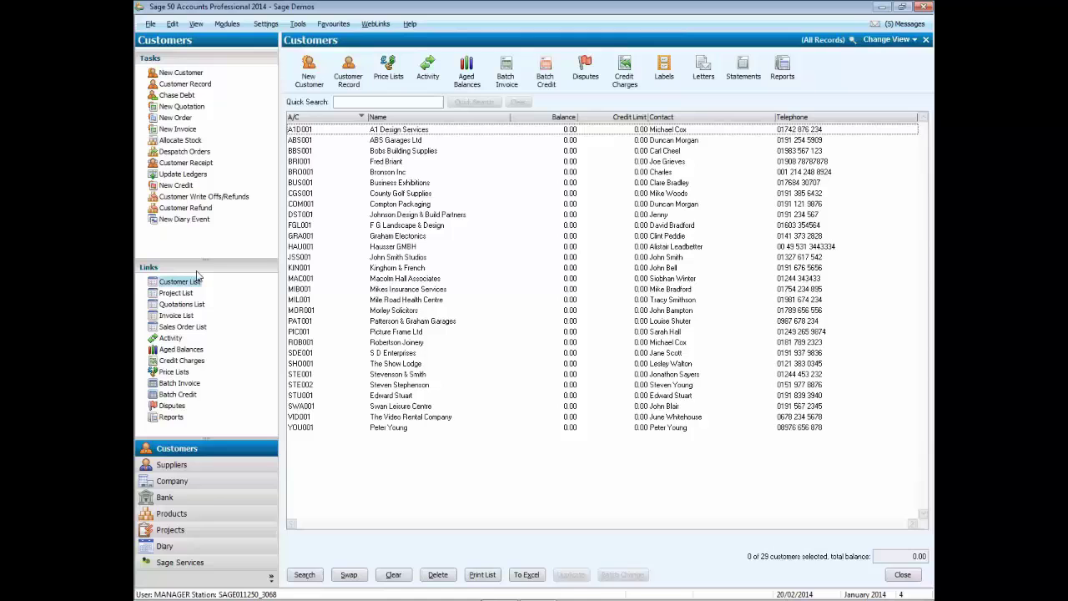
click(393, 131)
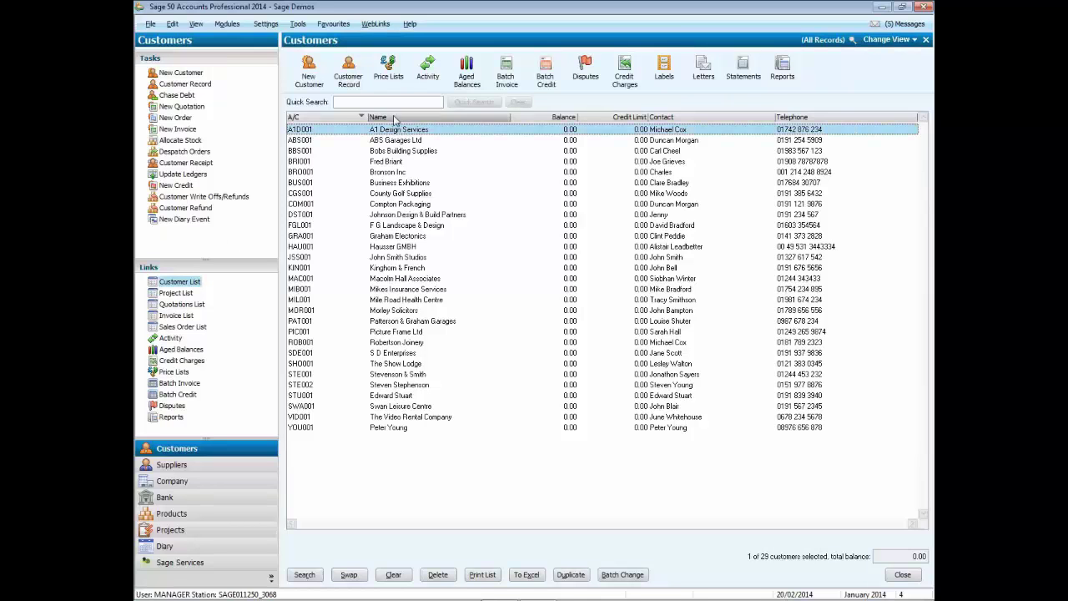
click(354, 78)
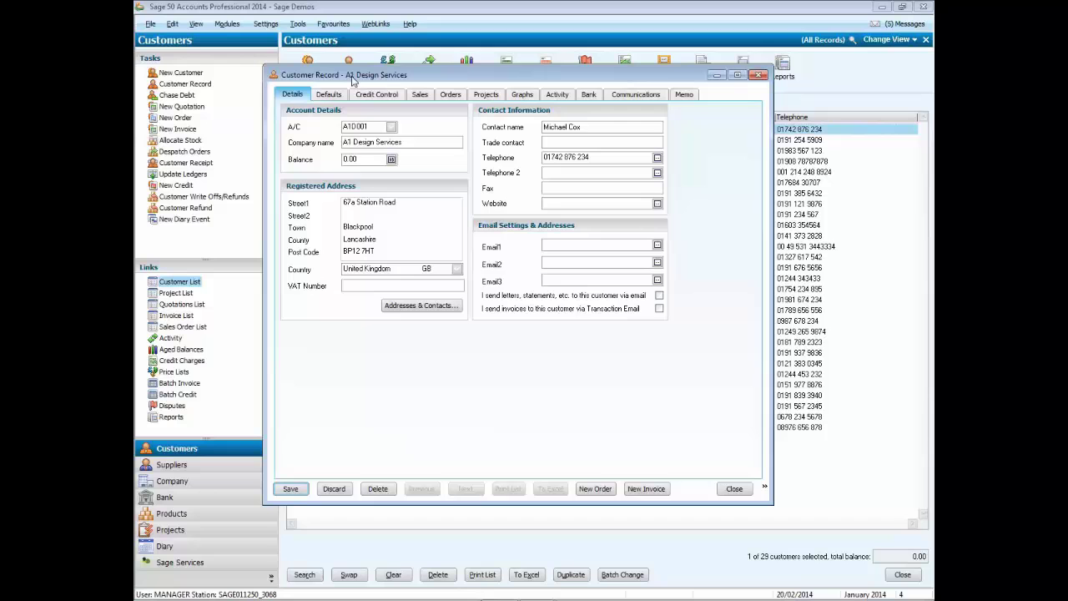
click(329, 96)
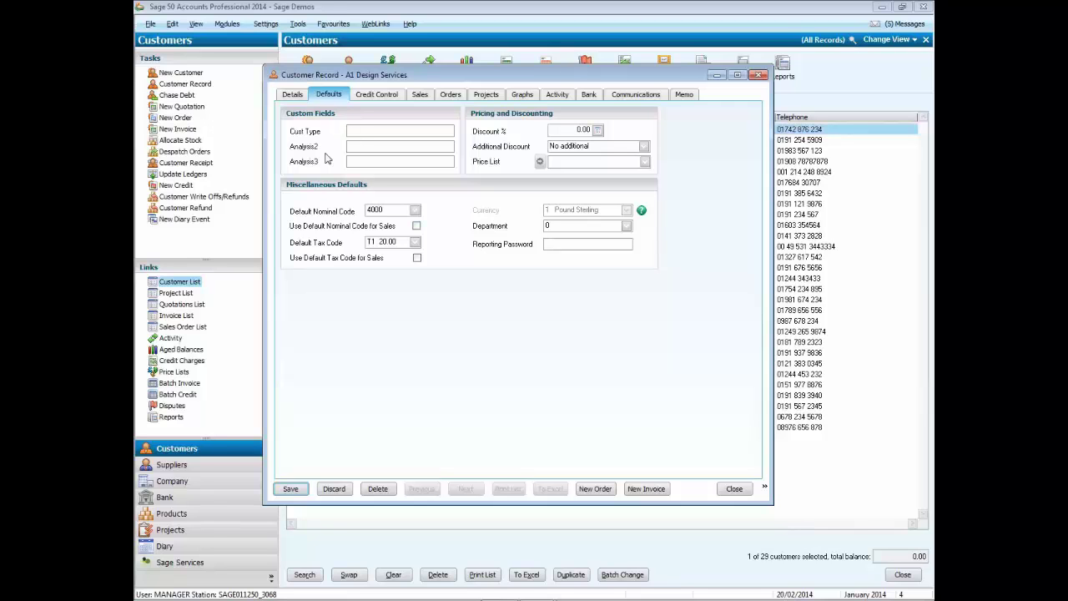
text(T)
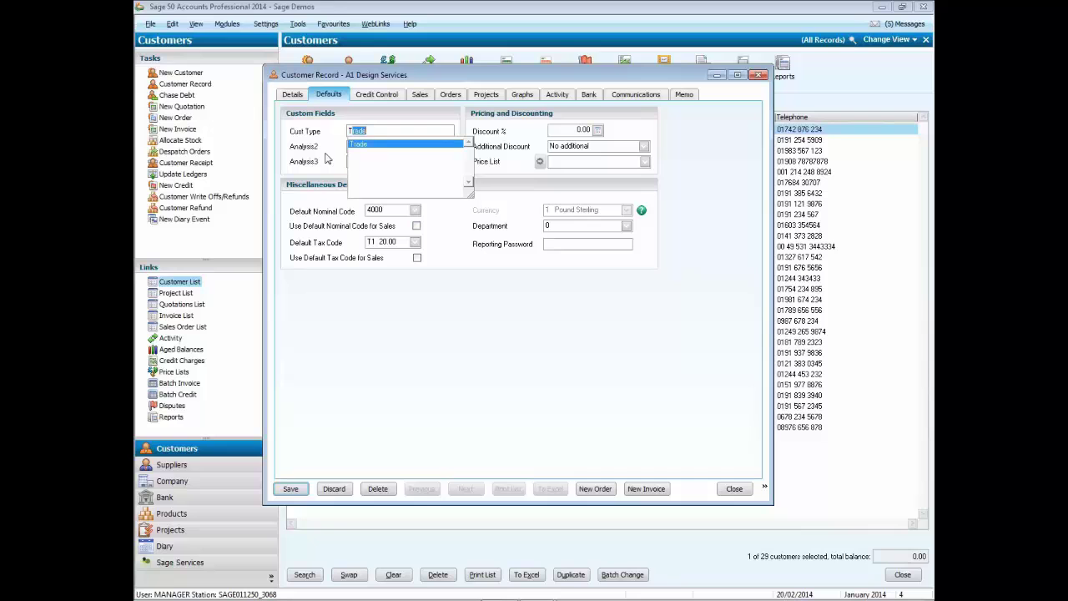
text(rade)
click(372, 146)
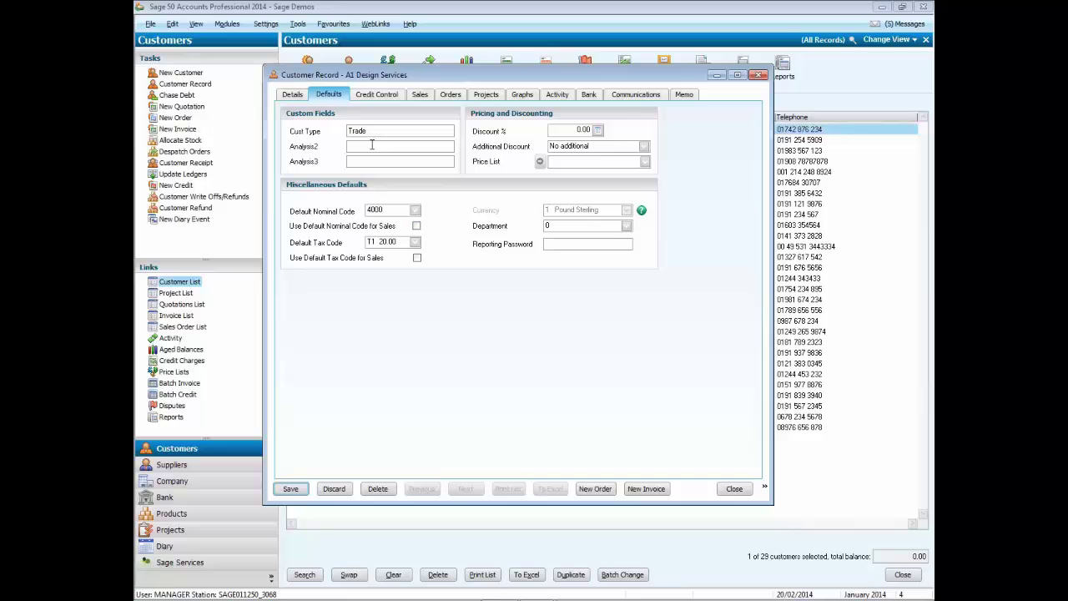
click(290, 490)
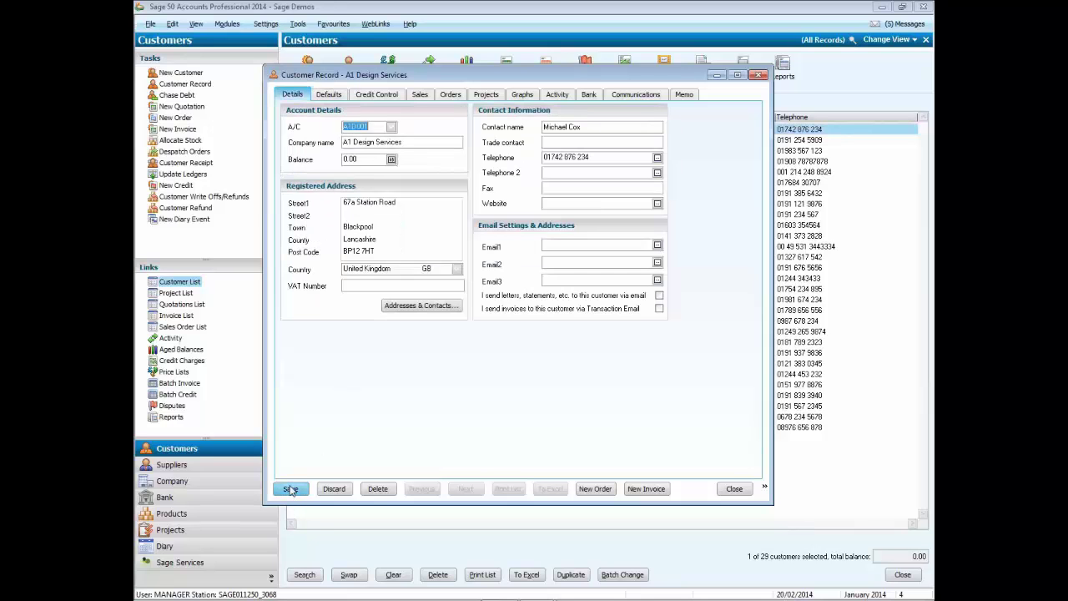
Close the customer record, open the customer Search dialog, and set the Join to Where
click(733, 489)
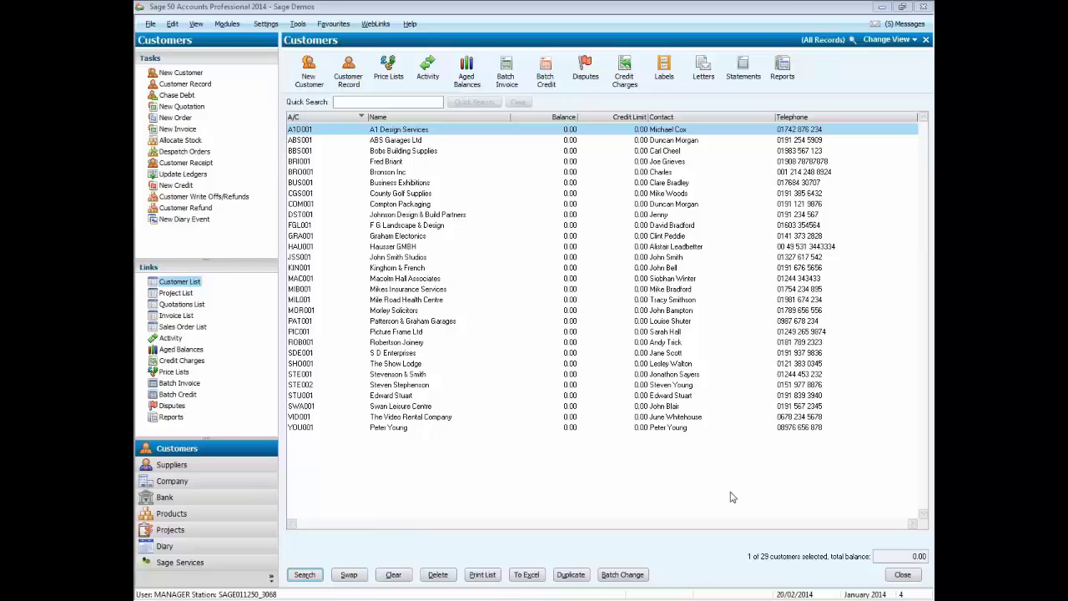
click(303, 575)
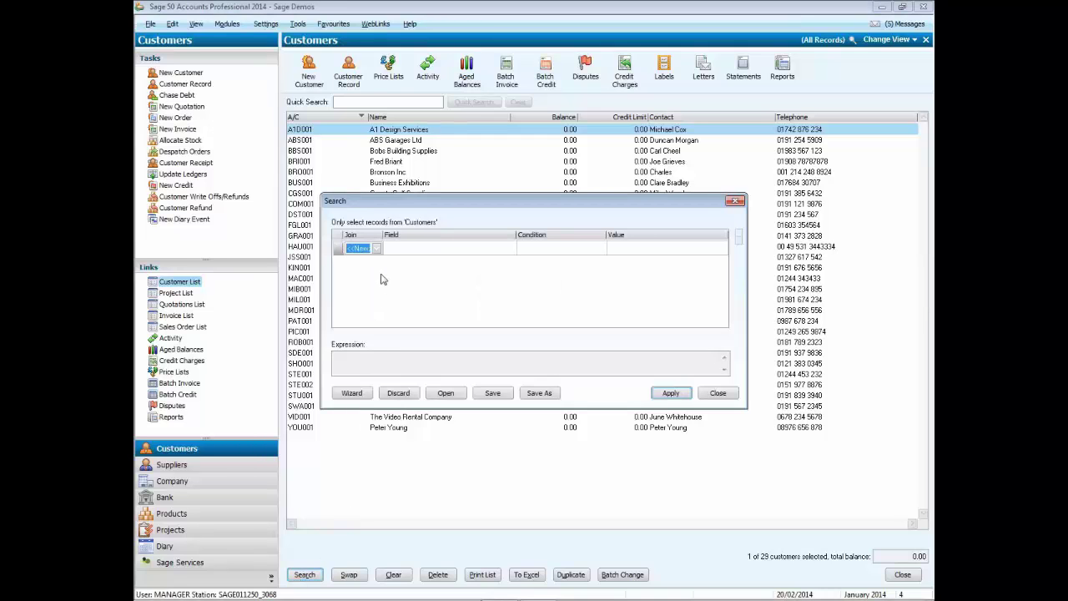
click(377, 249)
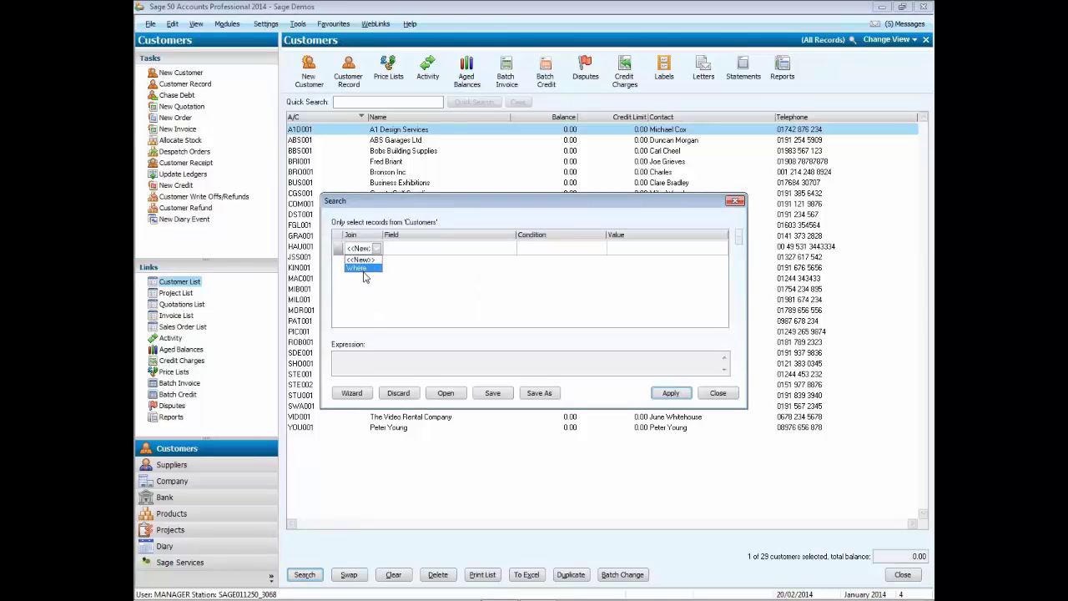
click(364, 276)
click(414, 253)
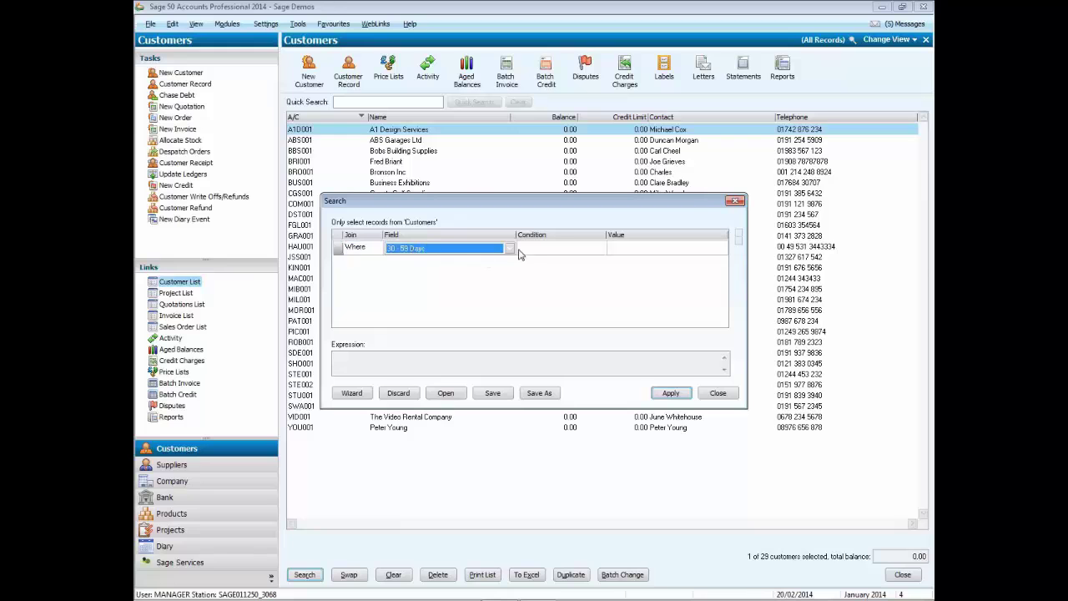
Scroll down the Field list to reach the Cust Type entry
click(510, 249)
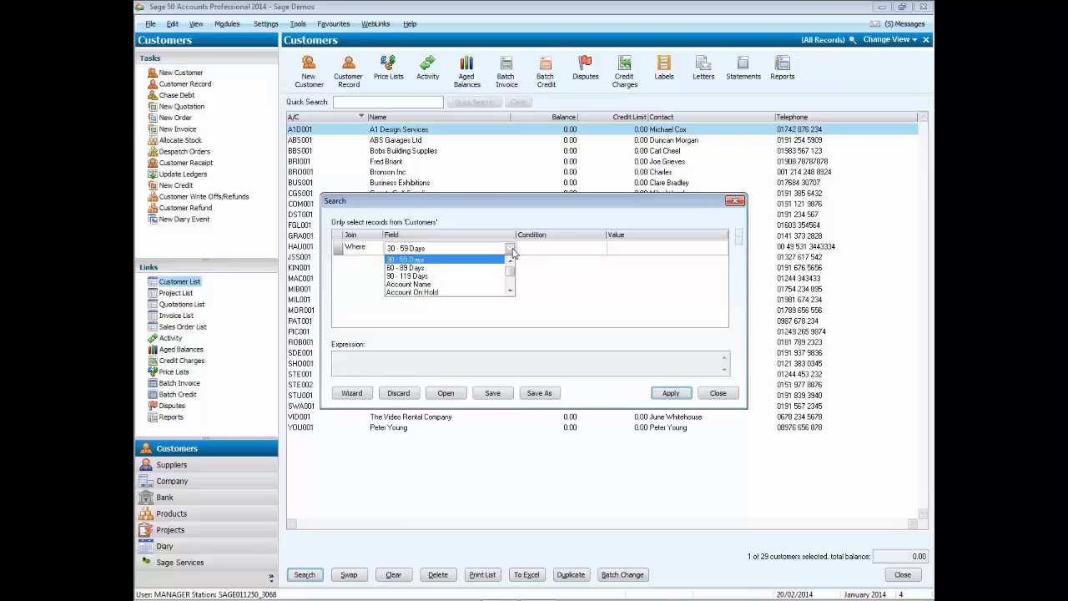
click(510, 292)
click(509, 292)
click(510, 292)
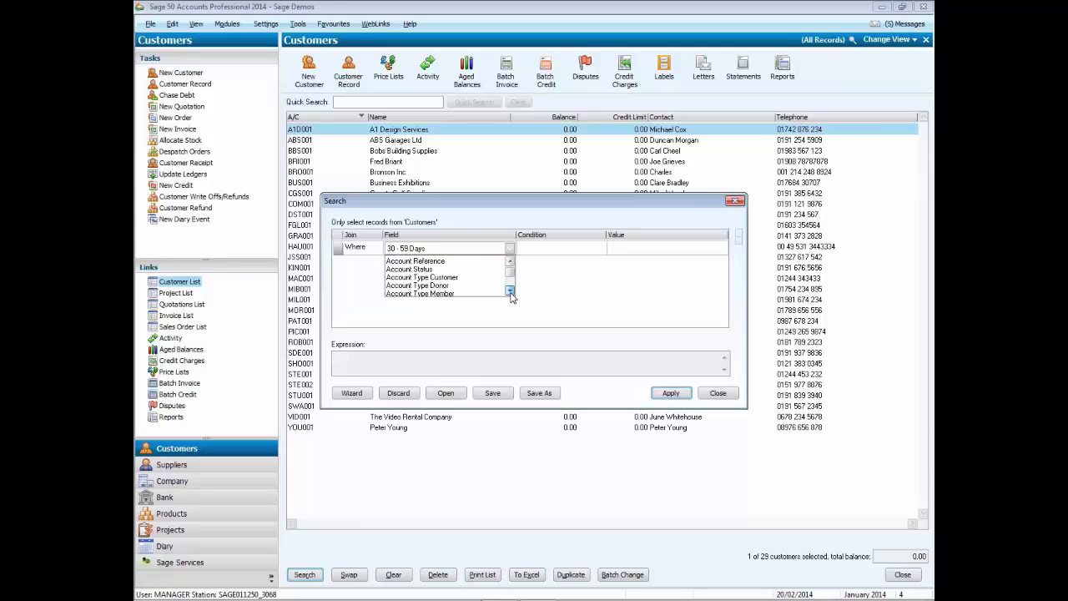
click(510, 292)
click(510, 292)
click(510, 292)
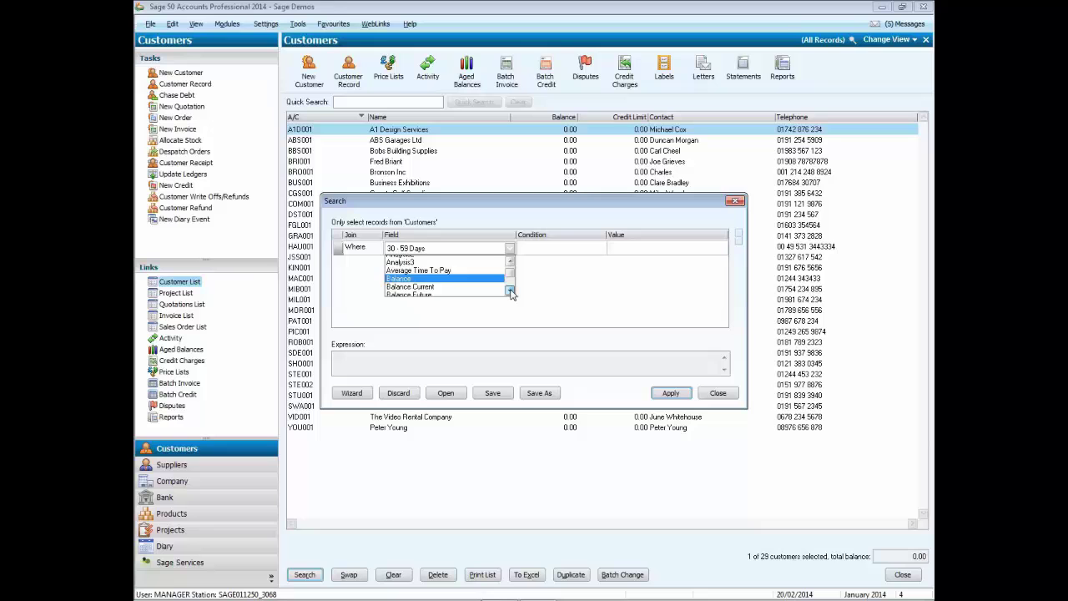
drag(511, 292, 511, 292)
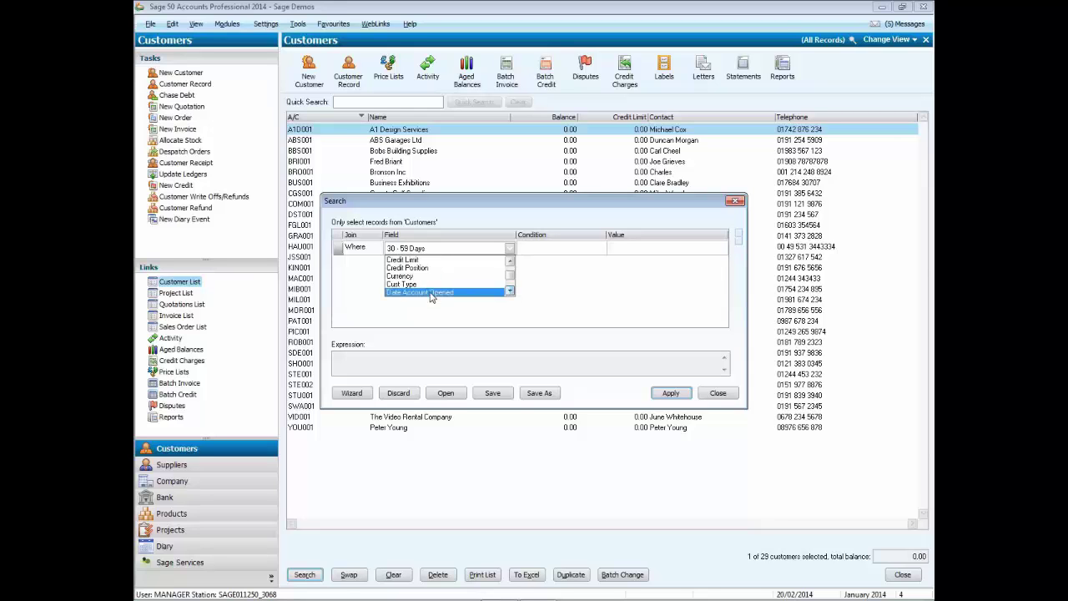
Define the criterion as Cust Type Is Equal To 'Trade' and apply the search
click(407, 285)
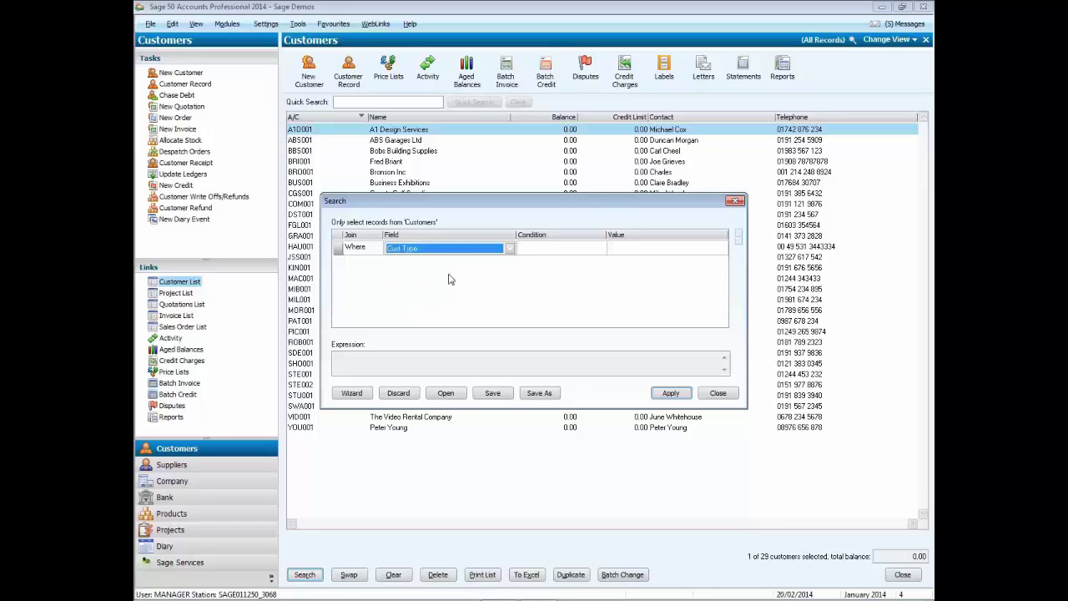
click(551, 254)
click(599, 249)
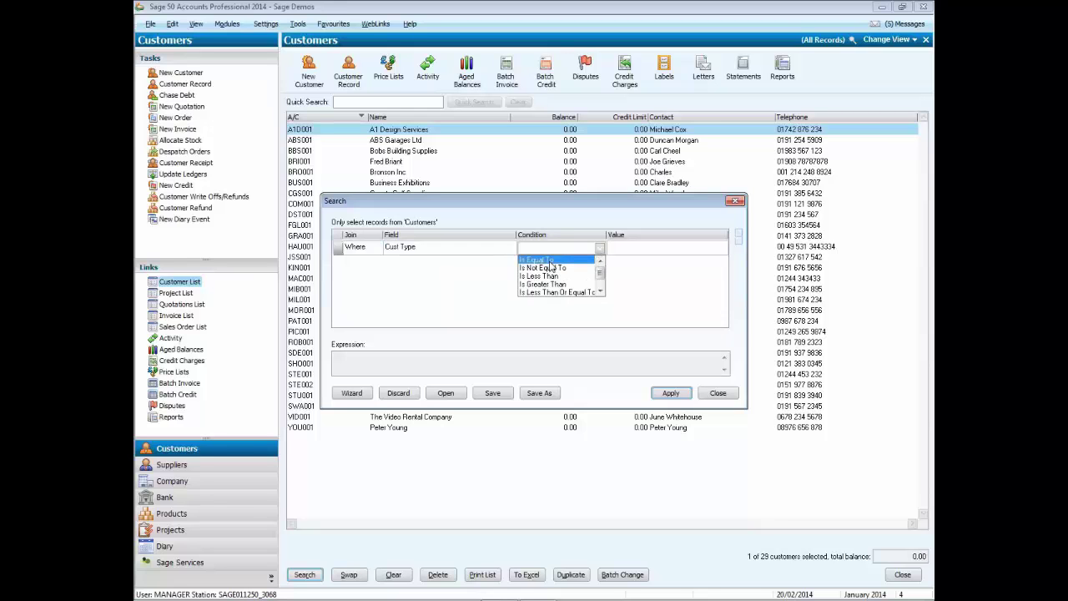
click(549, 261)
click(625, 247)
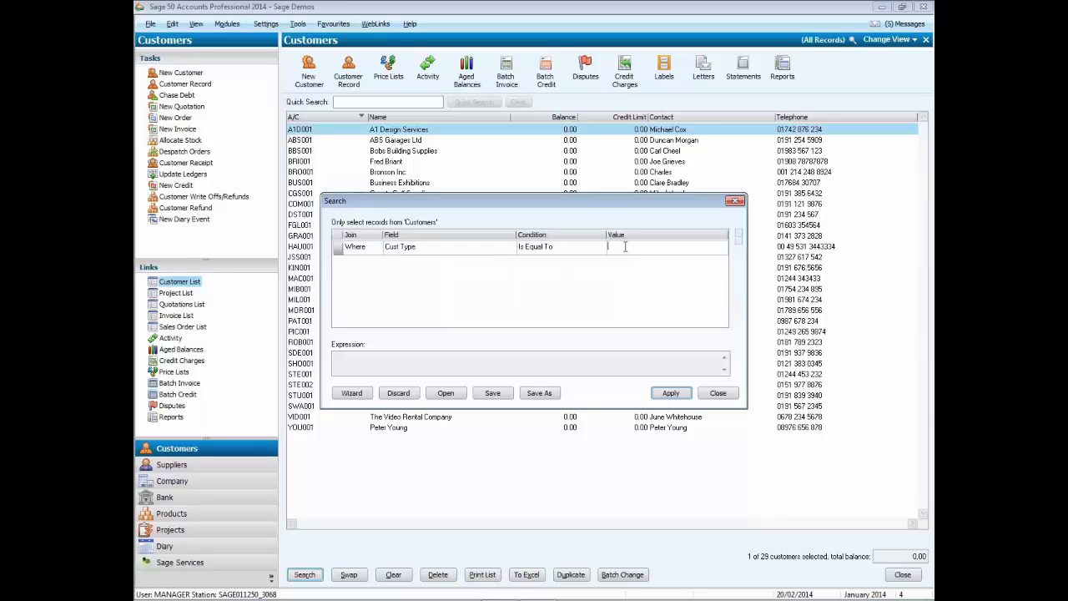
text(Trade)
click(671, 394)
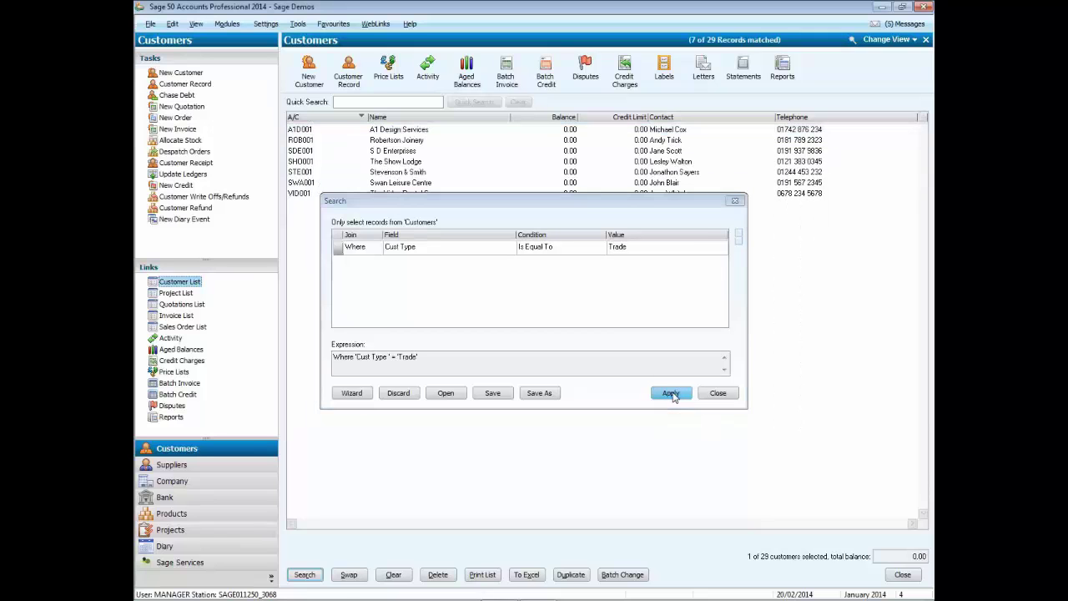
Close the search, open The Show Lodge's record, check its Defaults show Trade, and discard
click(717, 394)
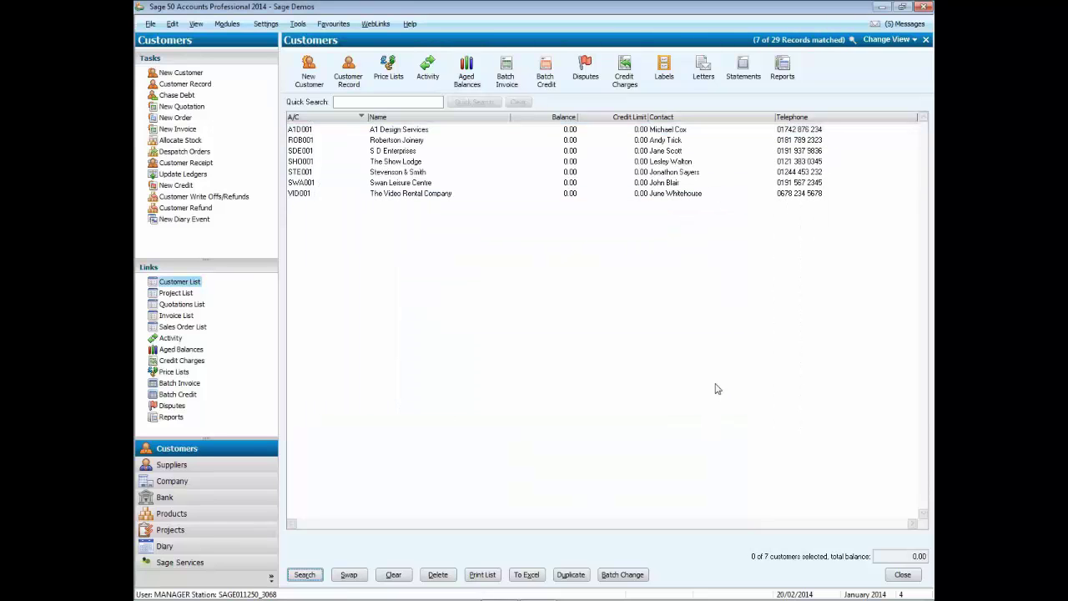
click(399, 134)
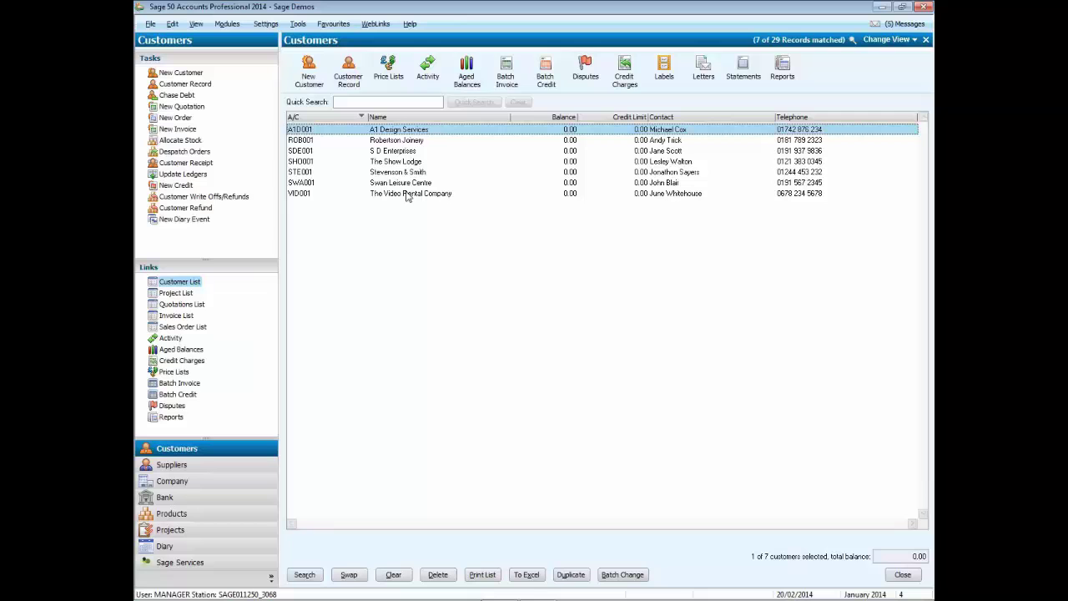
click(405, 163)
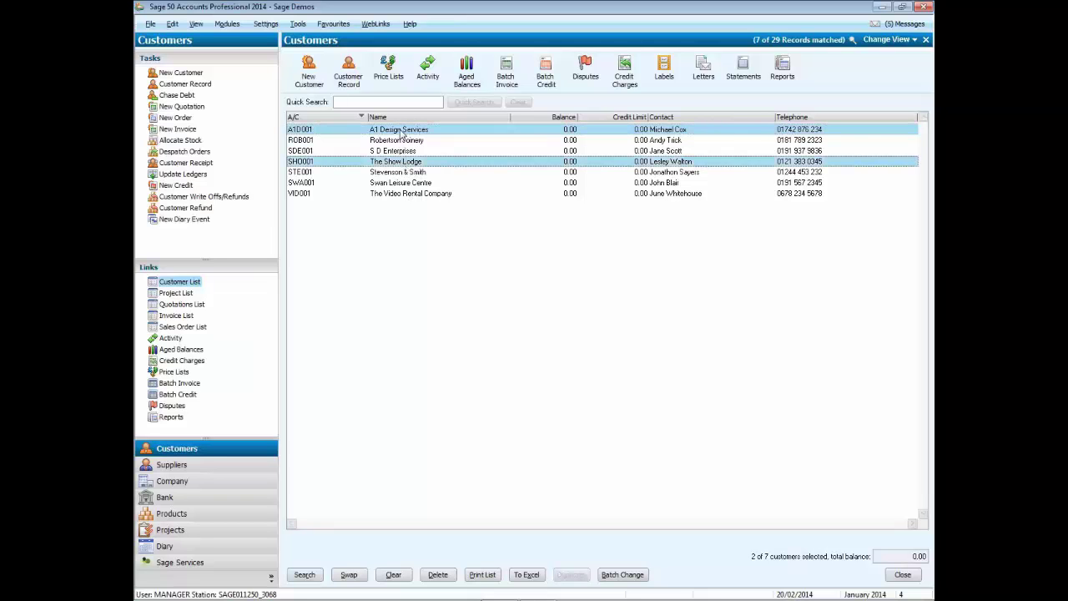
click(402, 131)
double_click(411, 165)
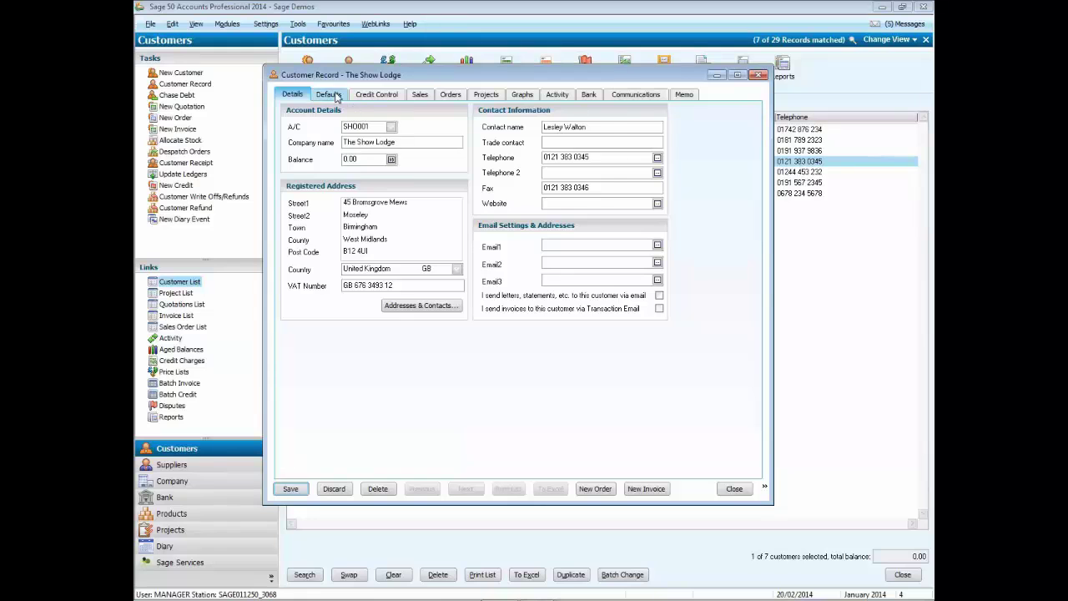
click(333, 96)
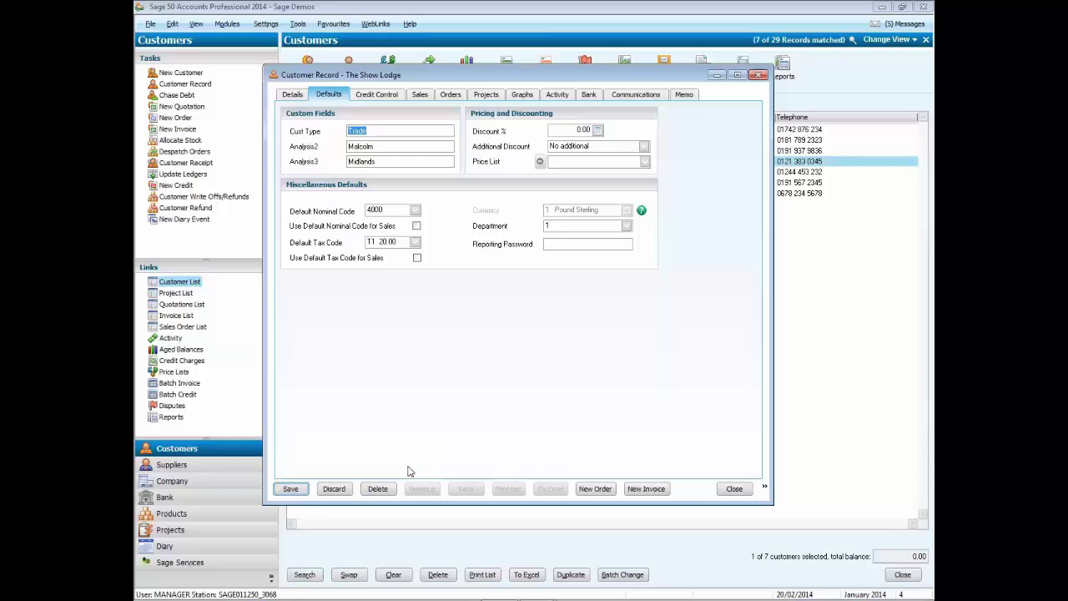
click(334, 490)
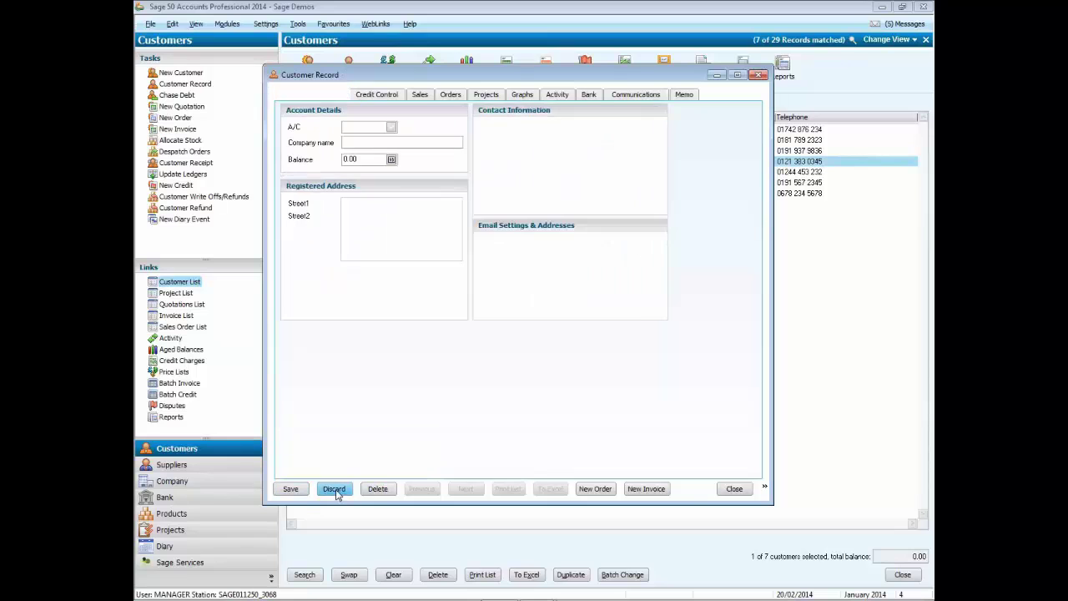
Close the empty customer record and clear the Cust Type filter to show all 29 customers
click(735, 488)
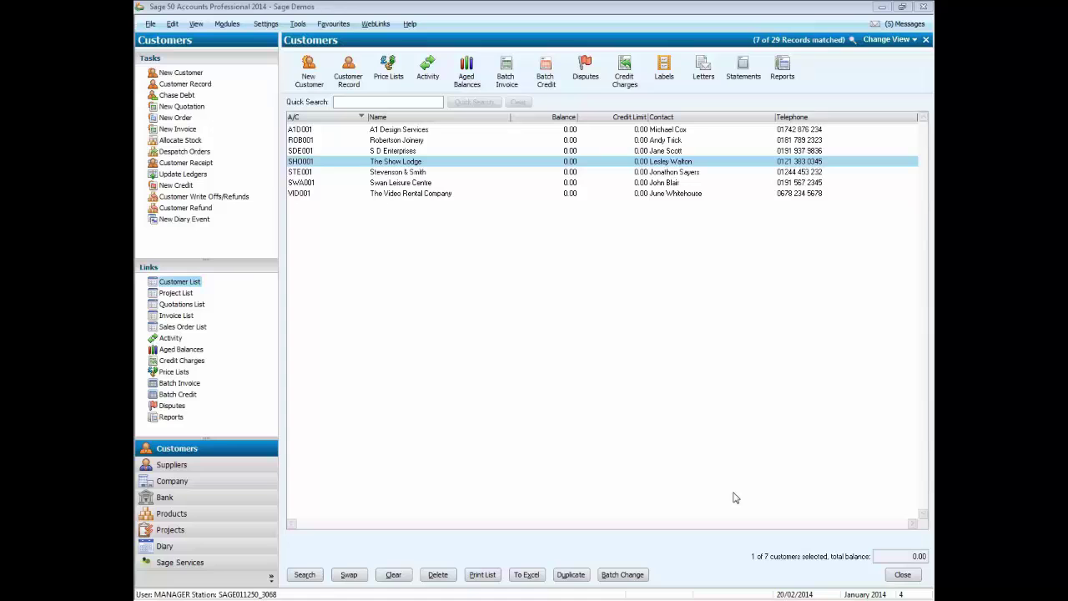
click(852, 41)
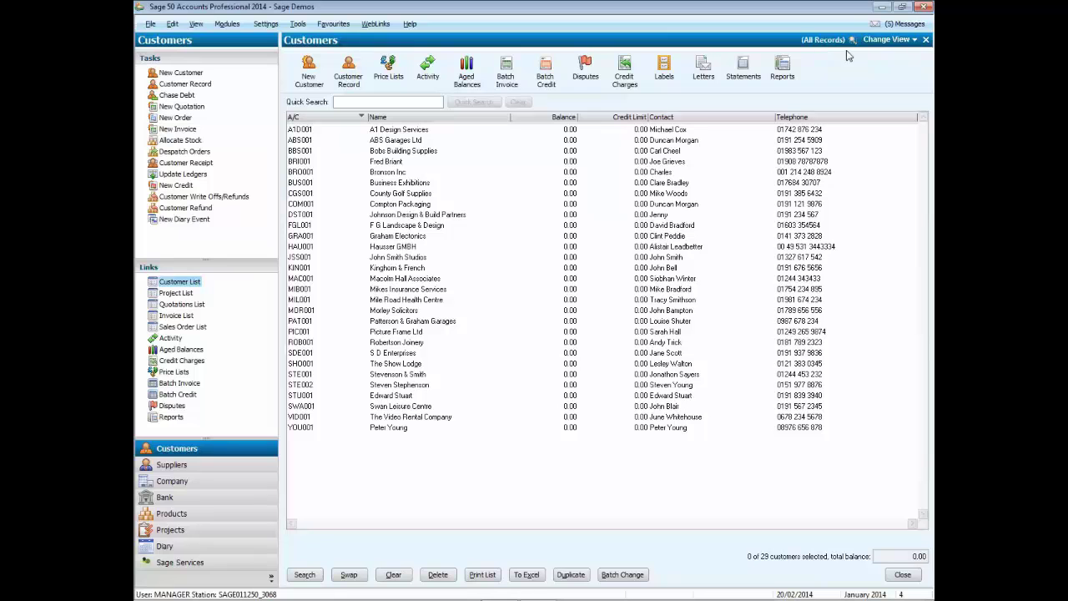